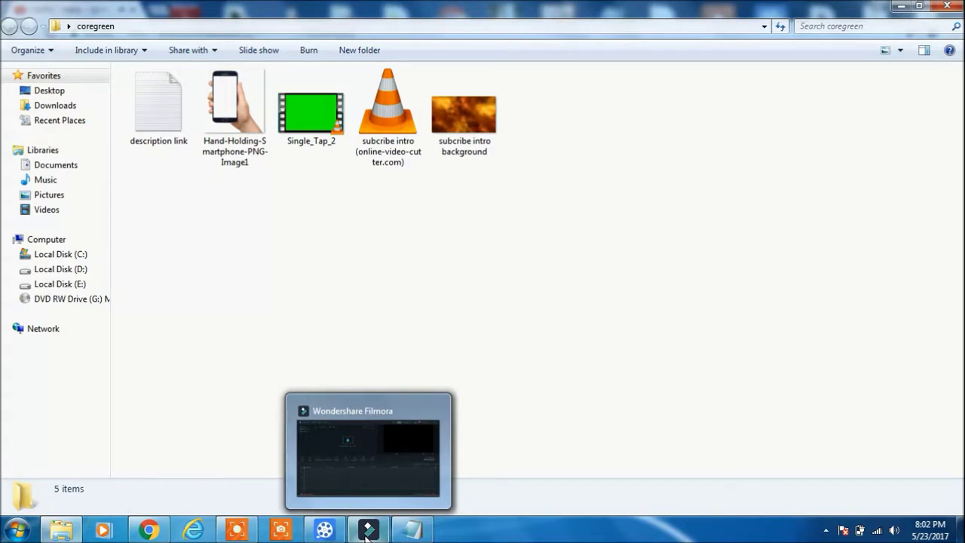
- Switch to Wondershare Filmora and import the "subcribe intro background" image from the coregreen folder on the Desktop
left_click(367, 531)
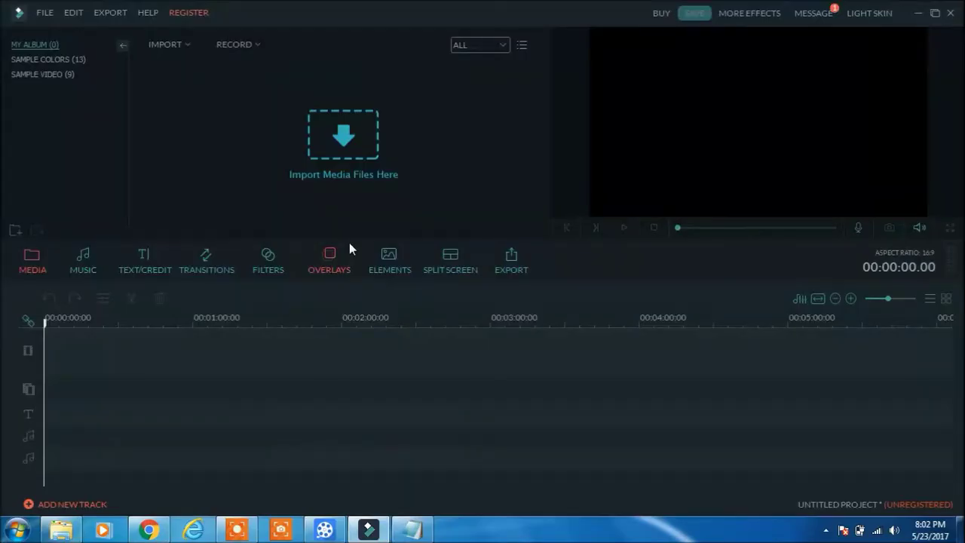
left_click(342, 149)
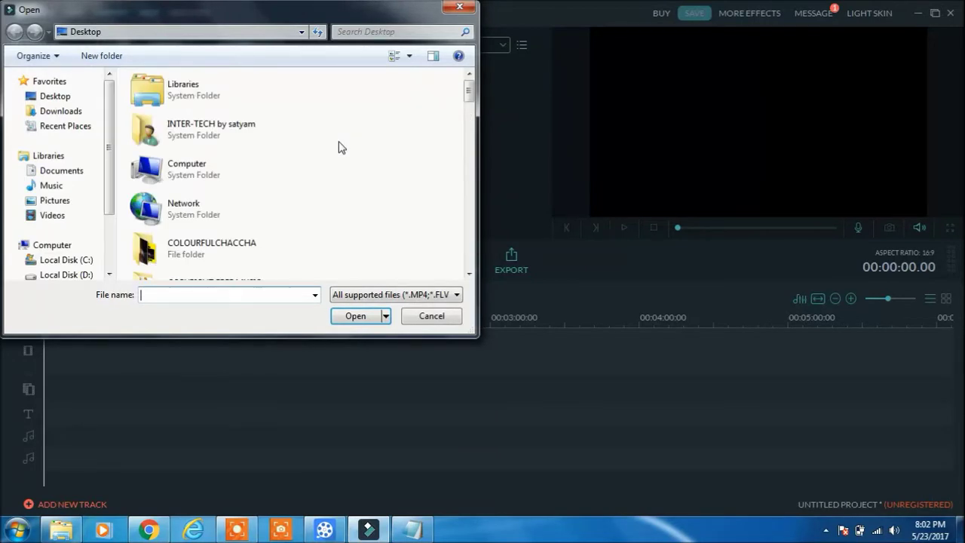
left_click(469, 274)
left_click_drag(469, 274, 469, 274)
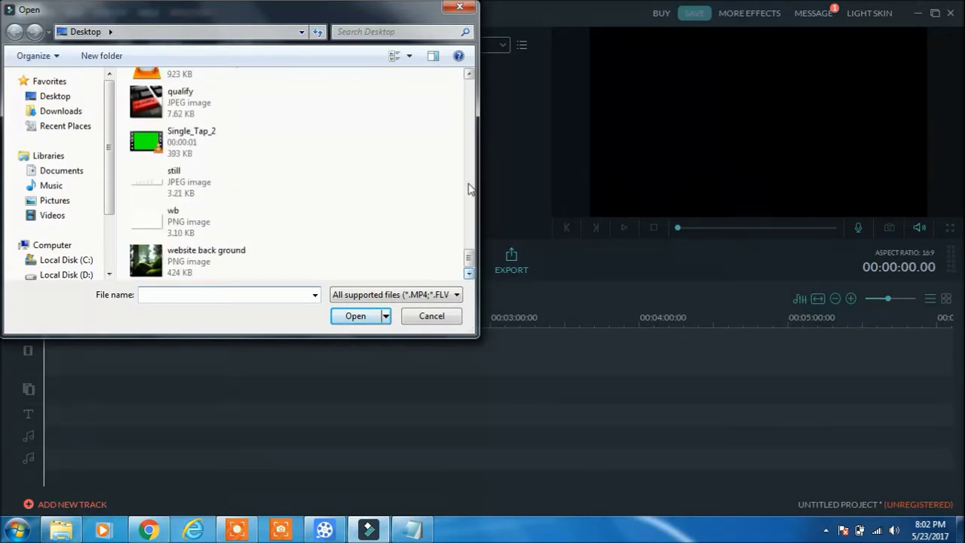
left_click_drag(469, 76, 469, 75)
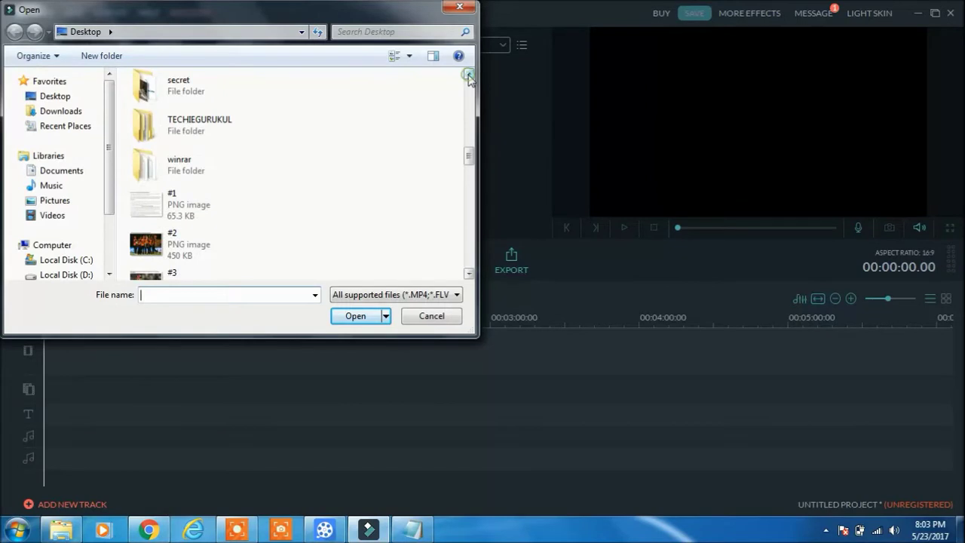
left_click(469, 75)
left_click(469, 76)
left_click(469, 75)
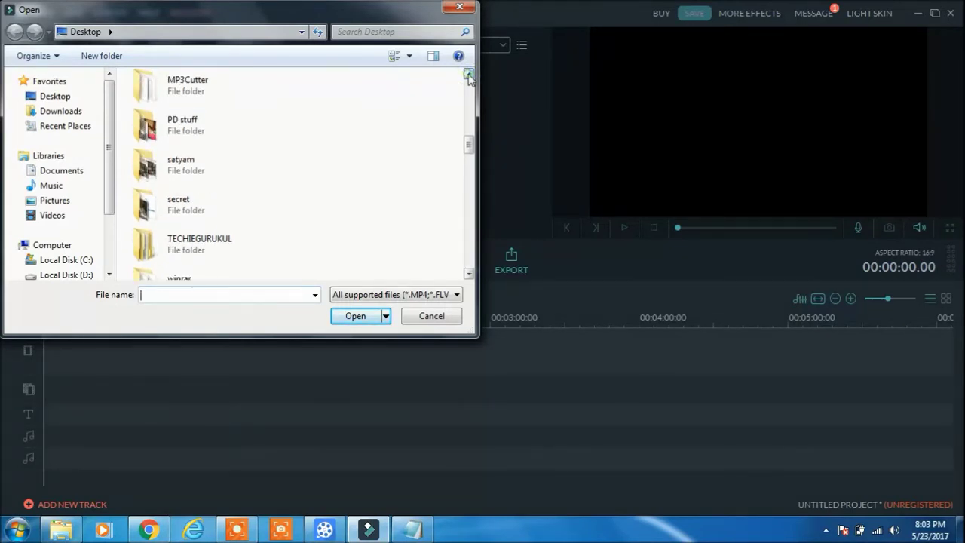
left_click(469, 75)
left_click(469, 75)
left_click(468, 75)
left_click(469, 75)
left_click(469, 76)
left_click(468, 76)
left_click(469, 75)
left_click(469, 76)
left_click(469, 75)
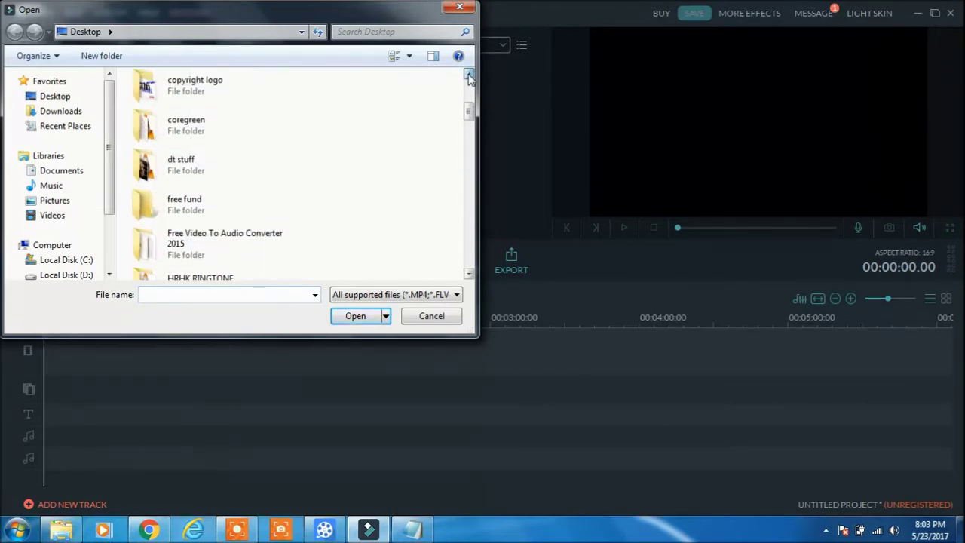
double_click(218, 135)
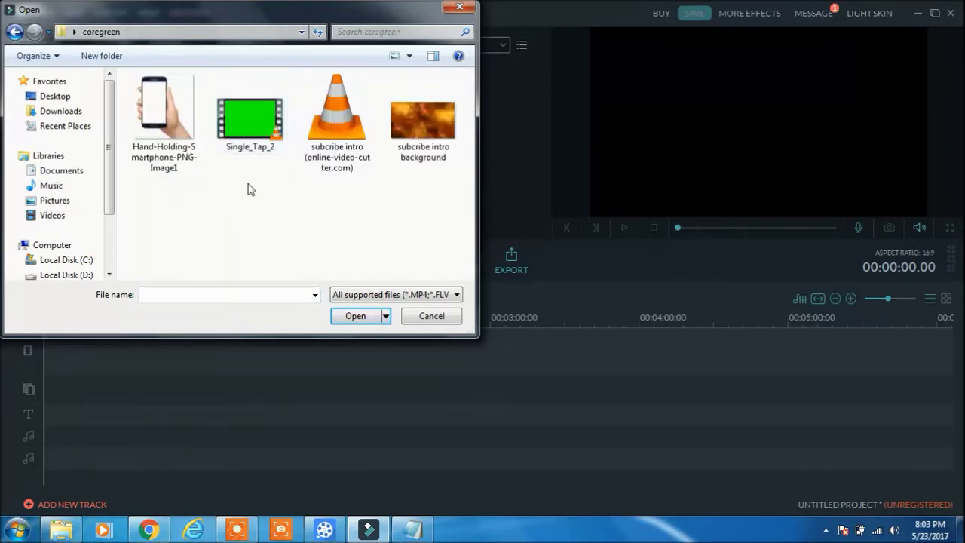
double_click(401, 149)
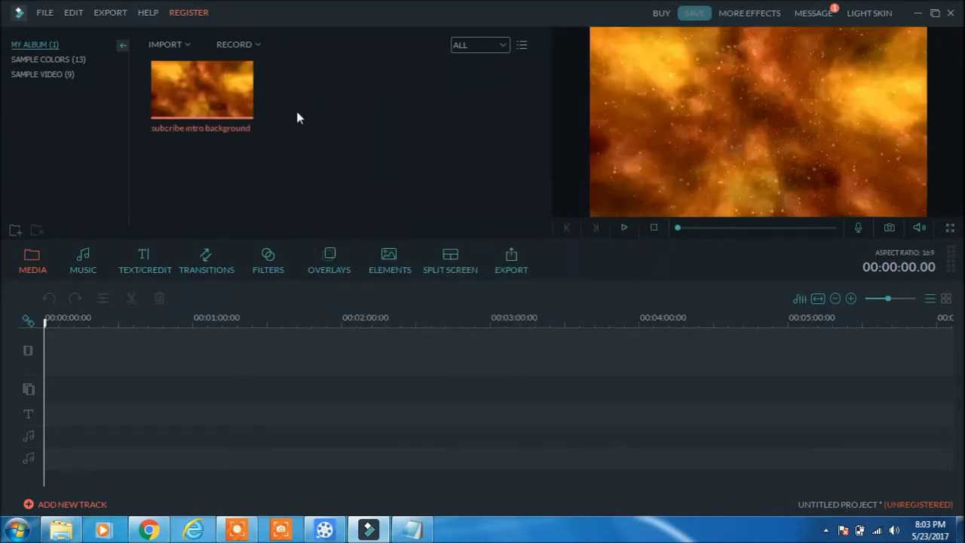
- Import the "subcribe intro (online-video-cutter.com)" video from the coregreen folder into the media library
left_click(169, 44)
left_click(180, 61)
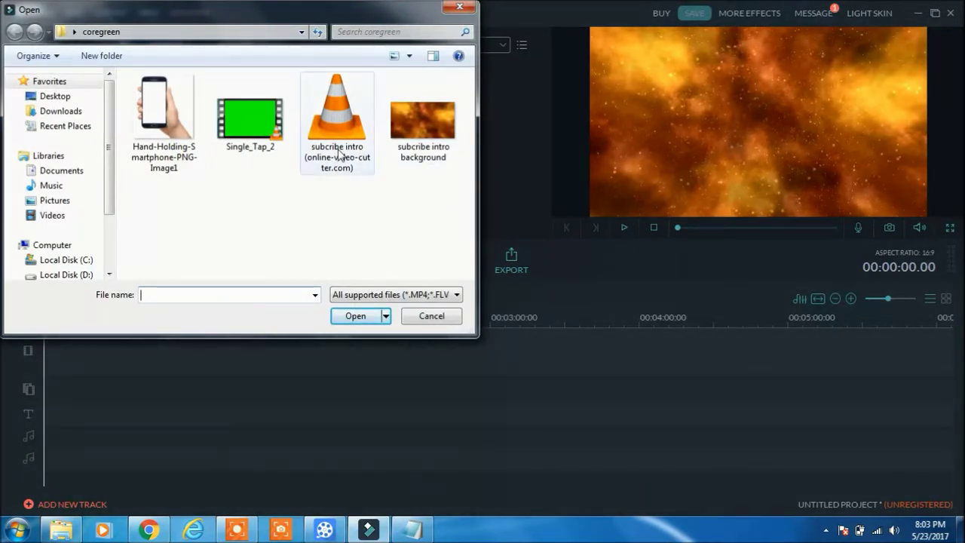
left_click(337, 127)
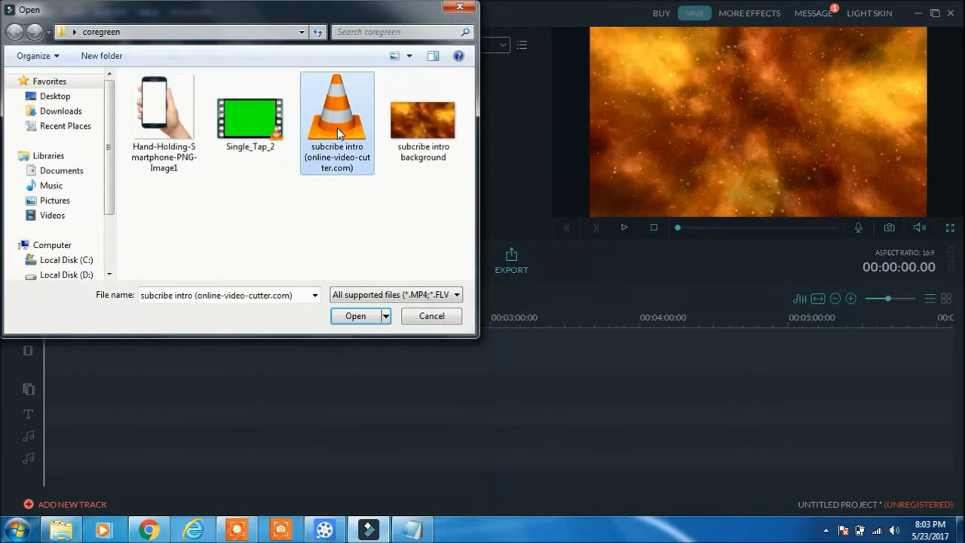
left_click(355, 316)
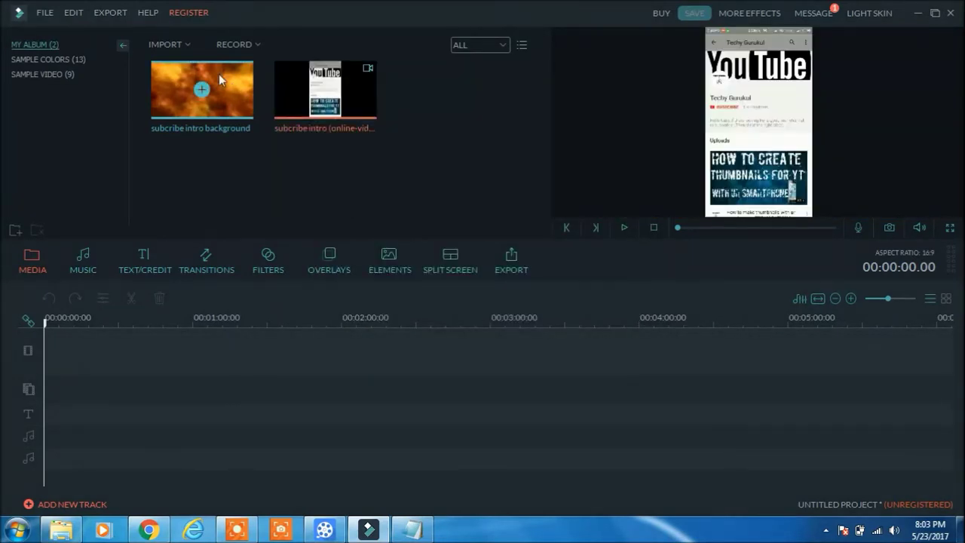
- Import the Hand-Holding-Smartphone-PNG-Image1 picture and the Single_Tap_2 green-screen clip into the media library
left_click(173, 47)
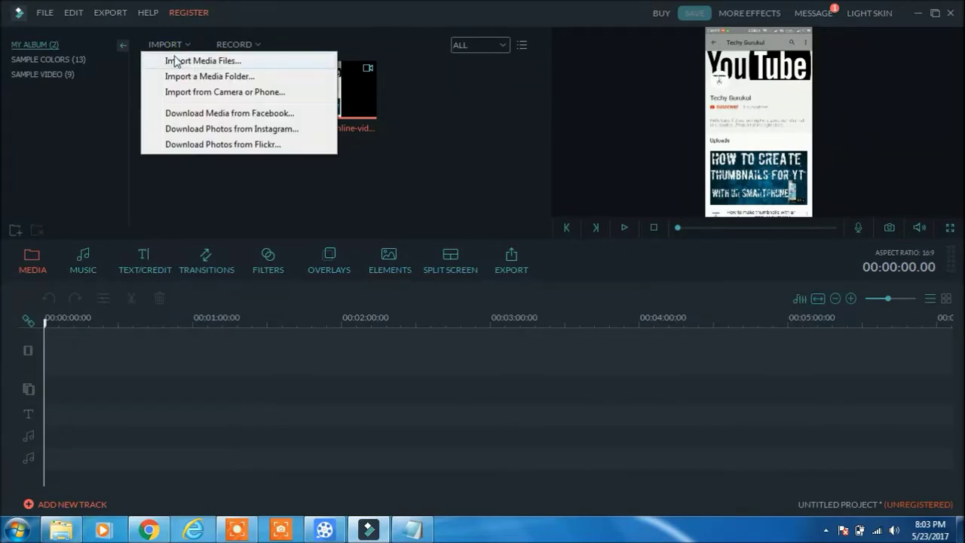
left_click(175, 62)
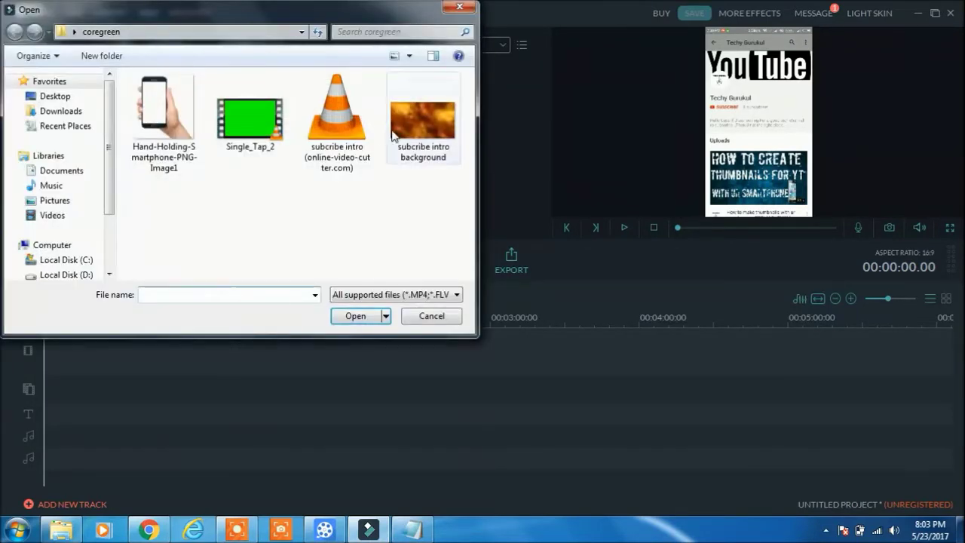
double_click(169, 126)
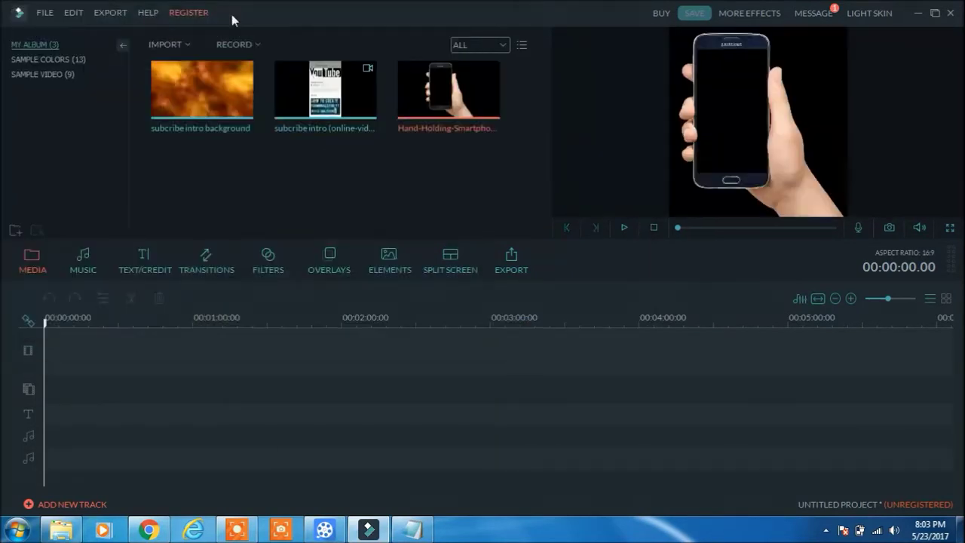
left_click(179, 46)
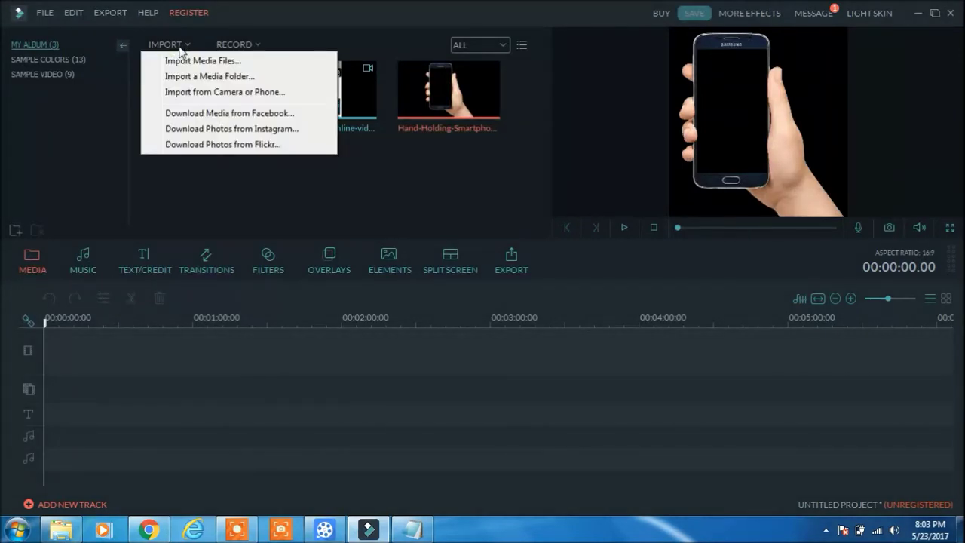
left_click(181, 62)
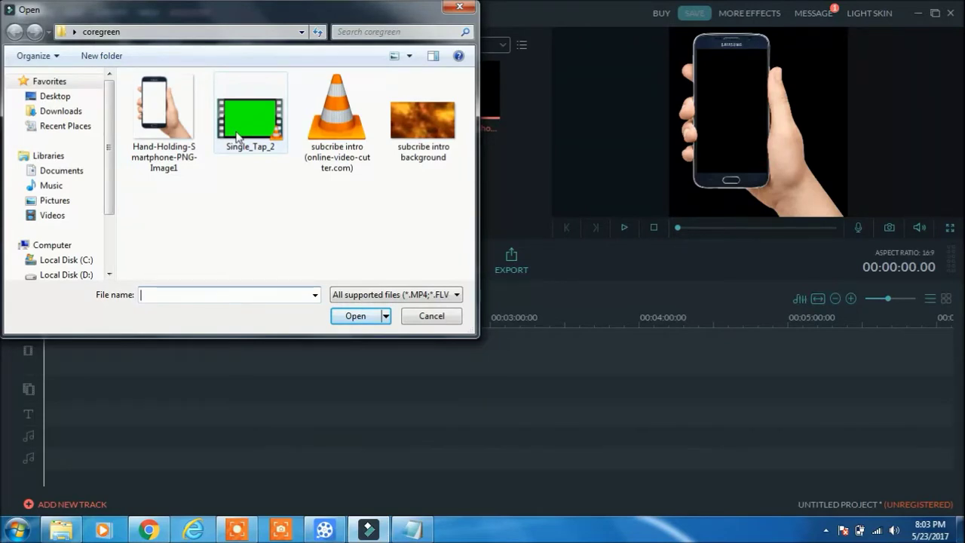
double_click(237, 134)
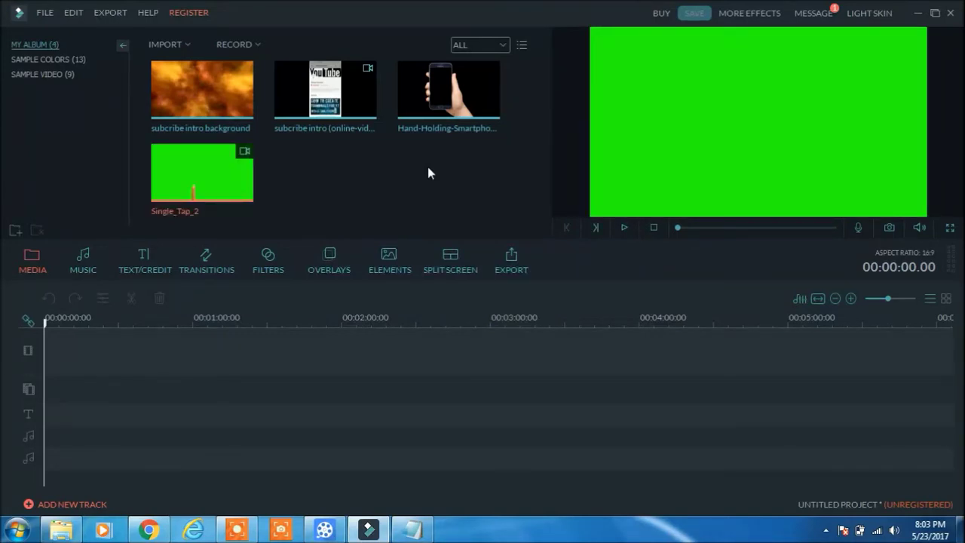
- Place the background image on the video track and the hand-holding-smartphone image on the first overlay track, both at the timeline start
left_click_drag(202, 87, 68, 342)
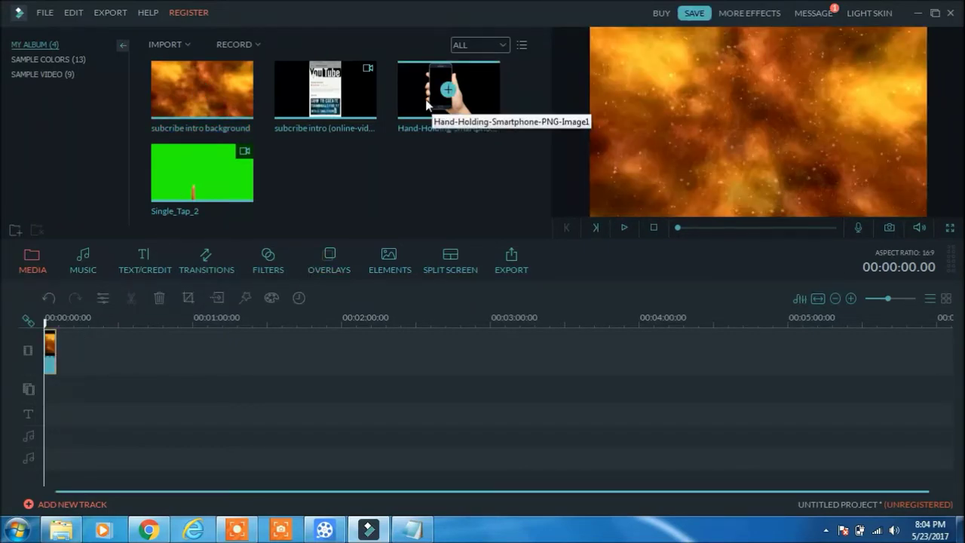
left_click_drag(426, 110, 49, 390)
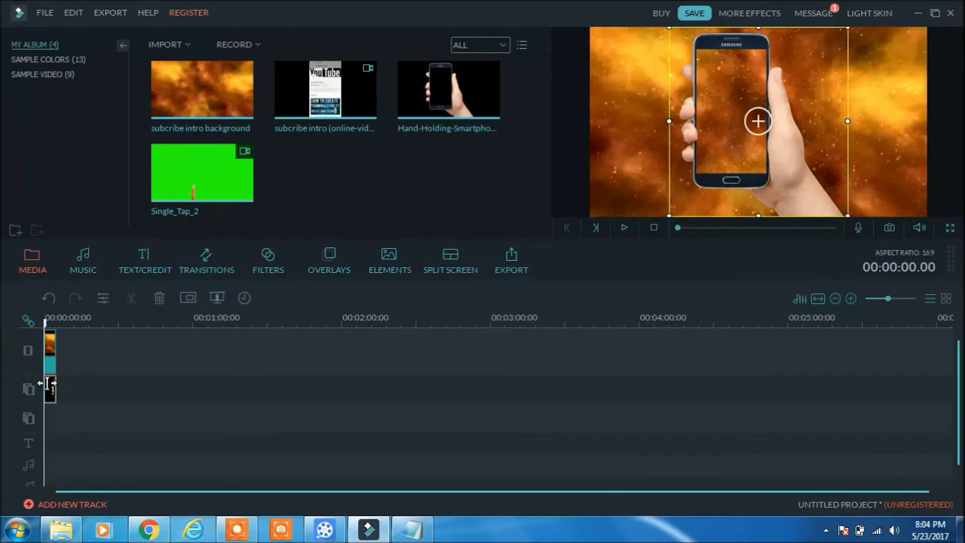
- Shift the smartphone image slightly in the preview, widen it on both sides and extend its lower edge past the frame
mouse_move(734, 129)
left_mouse_down()
mouse_move(748, 141)
mouse_move(747, 133)
left_mouse_up()
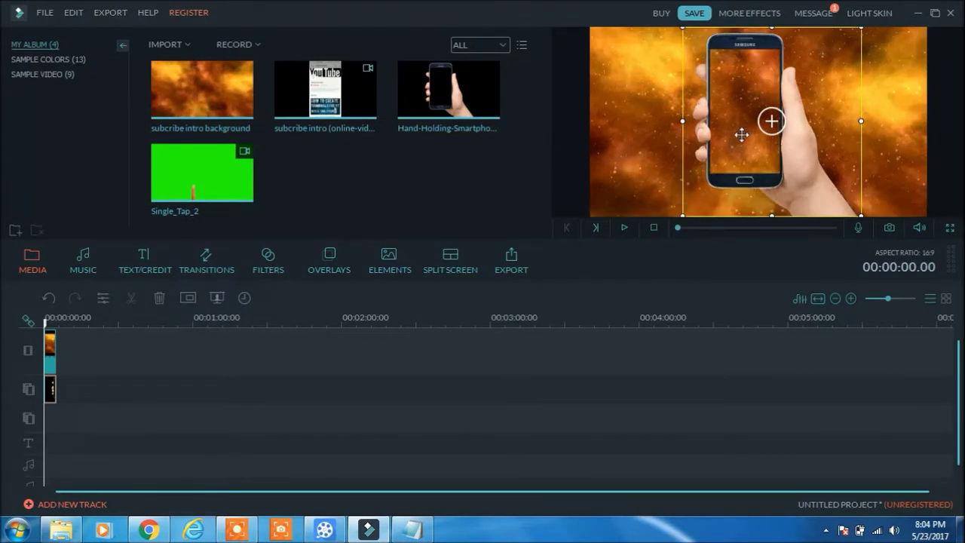
left_click_drag(681, 121, 663, 123)
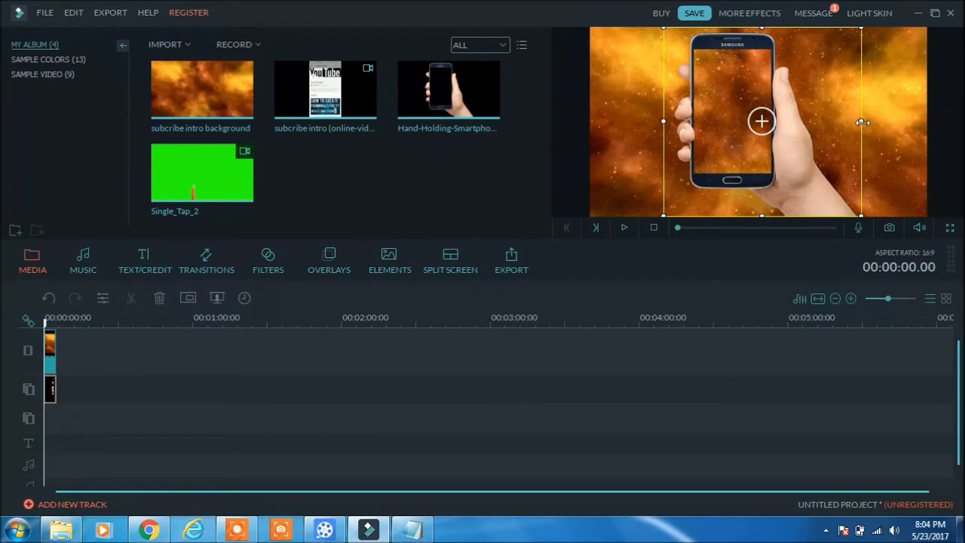
left_click_drag(862, 122, 879, 125)
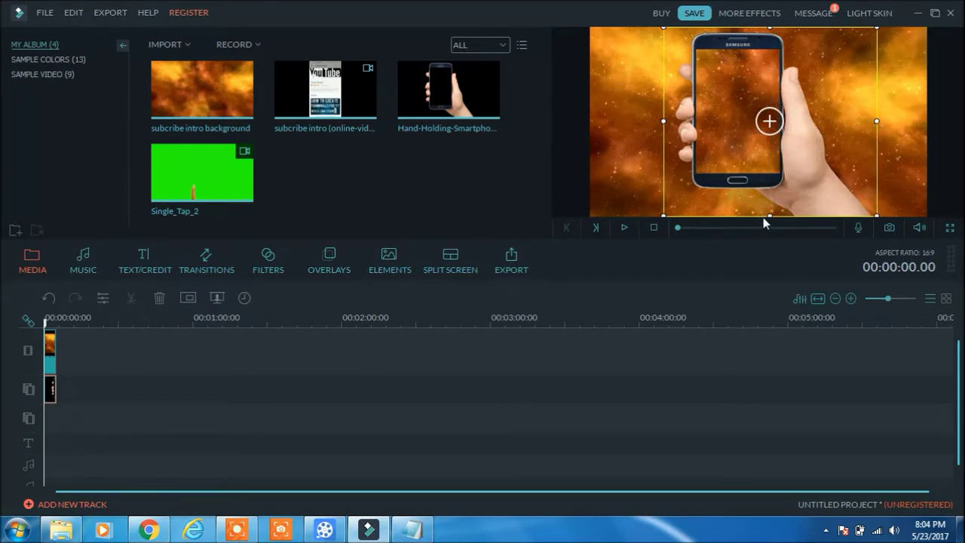
left_click_drag(769, 217, 769, 226)
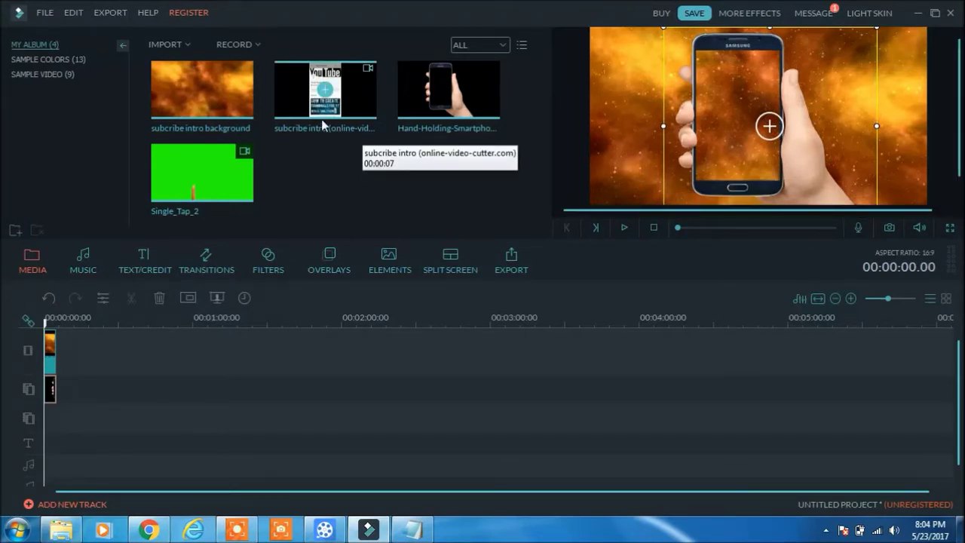
- Add the subcribe intro video to the second overlay track at the timeline start and play the preview for about one second
left_click_drag(300, 106, 51, 422)
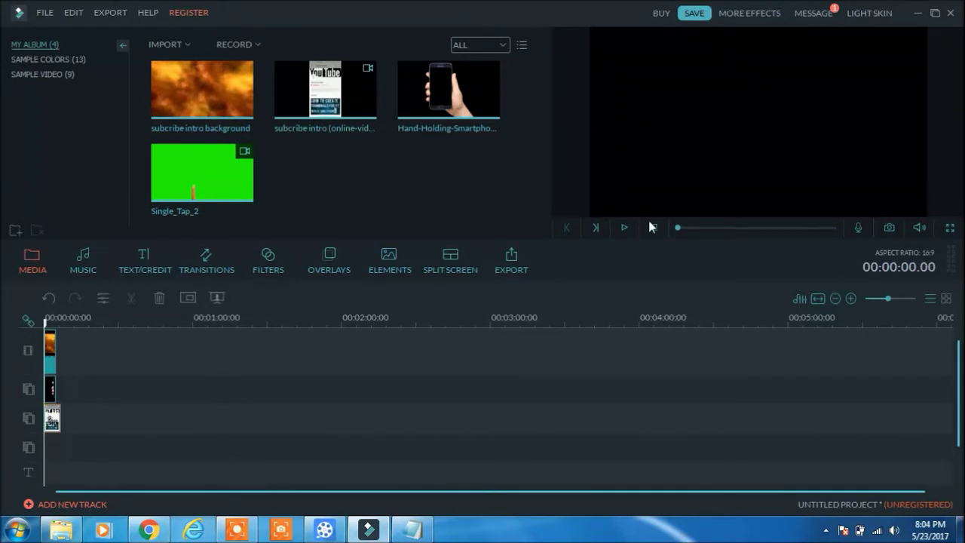
left_click(623, 228)
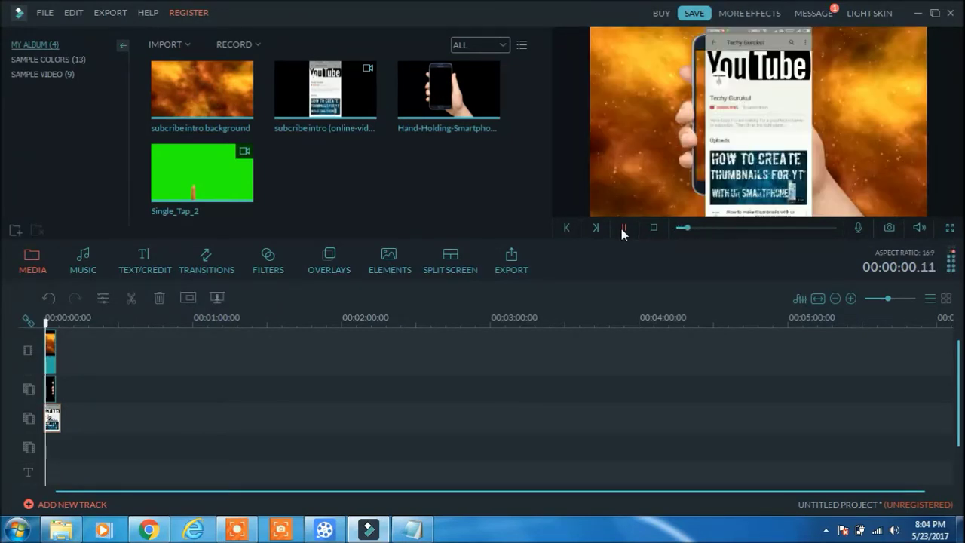
left_click(770, 105)
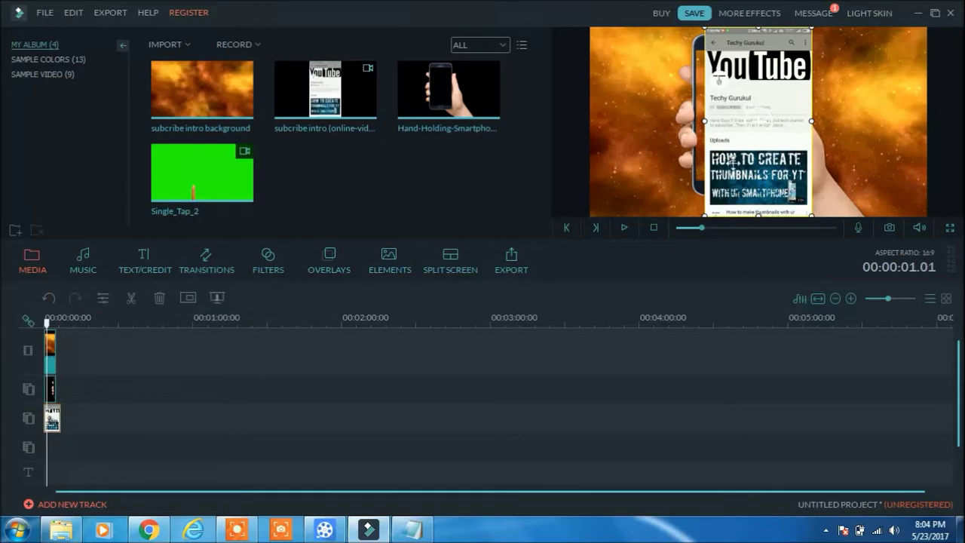
- Shrink and reposition the subcribe intro video overlay so it fits inside the smartphone's screen
left_click_drag(759, 214, 758, 181)
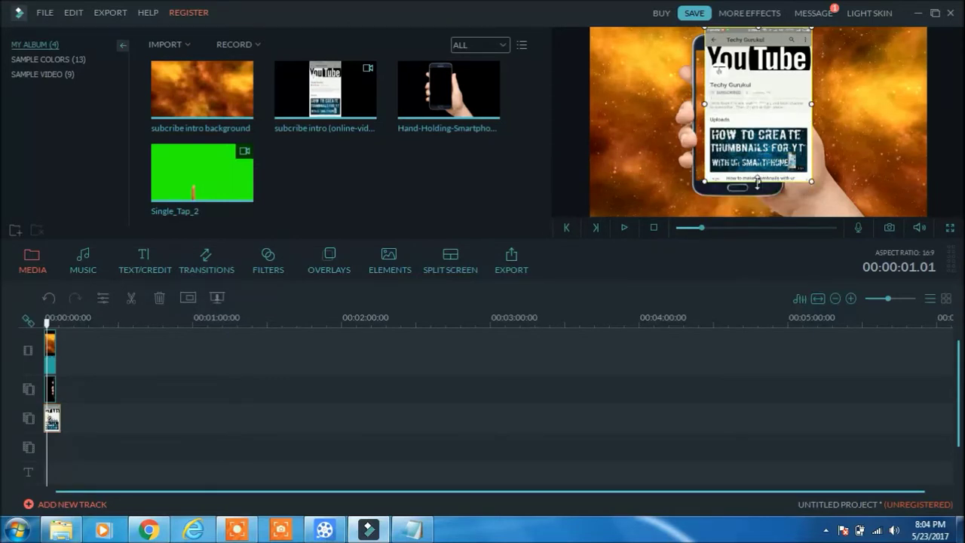
left_click_drag(812, 104, 790, 106)
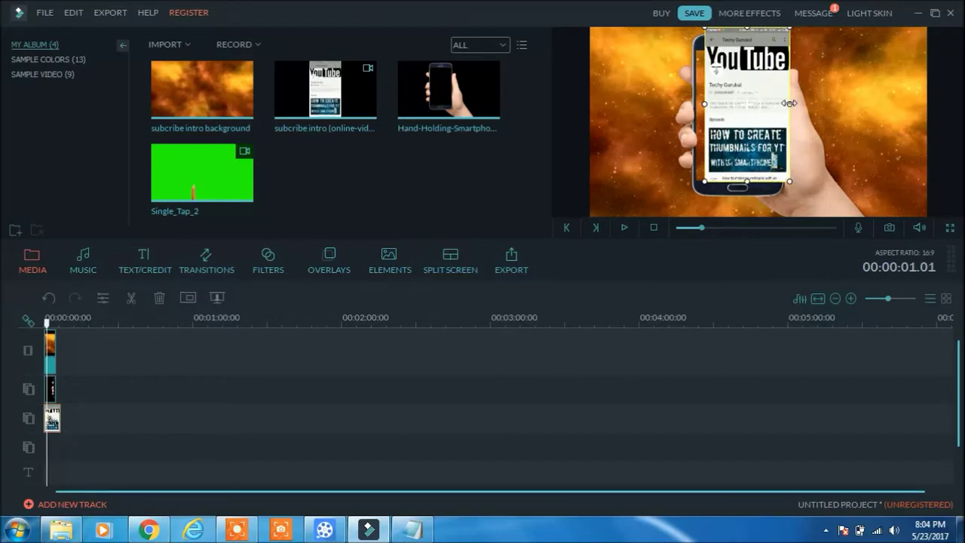
left_click_drag(790, 105, 739, 124)
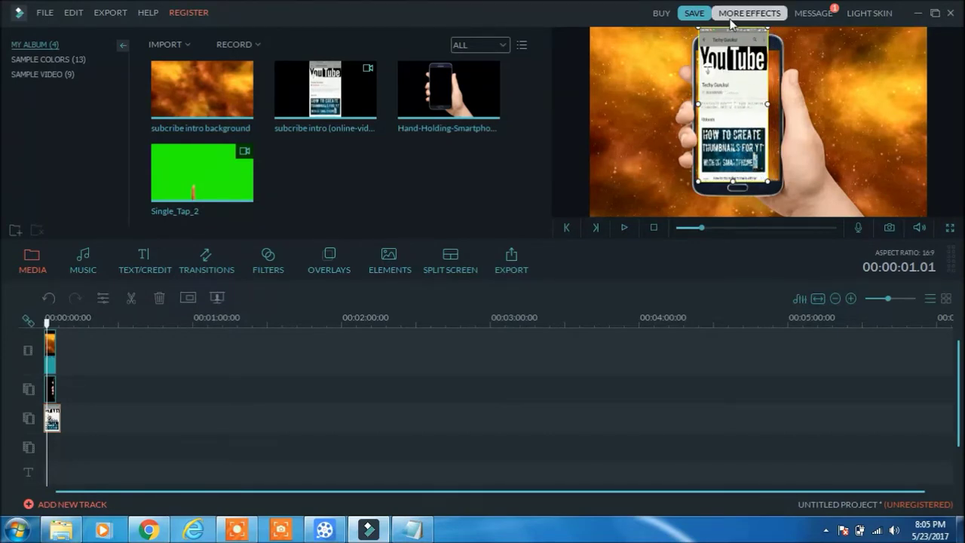
left_click_drag(732, 32, 732, 46)
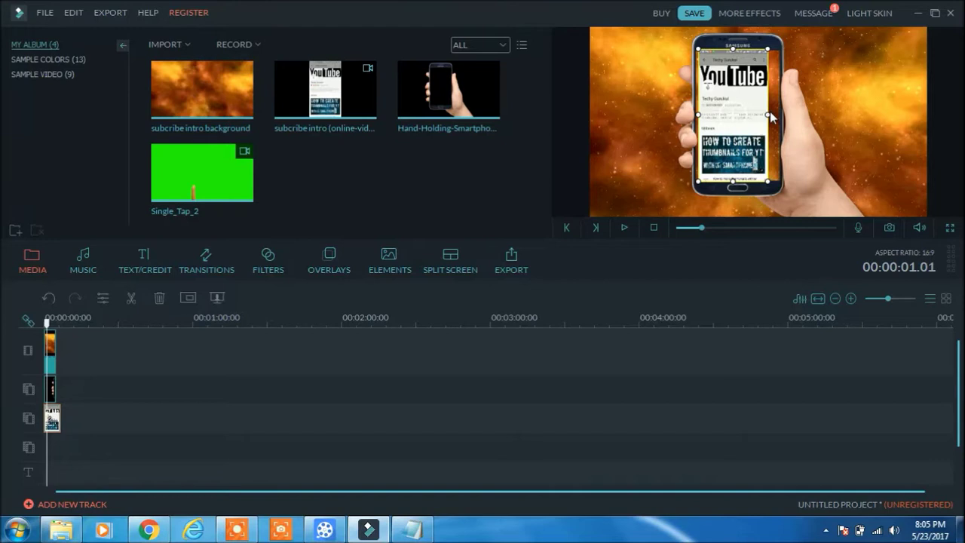
left_click_drag(767, 114, 779, 112)
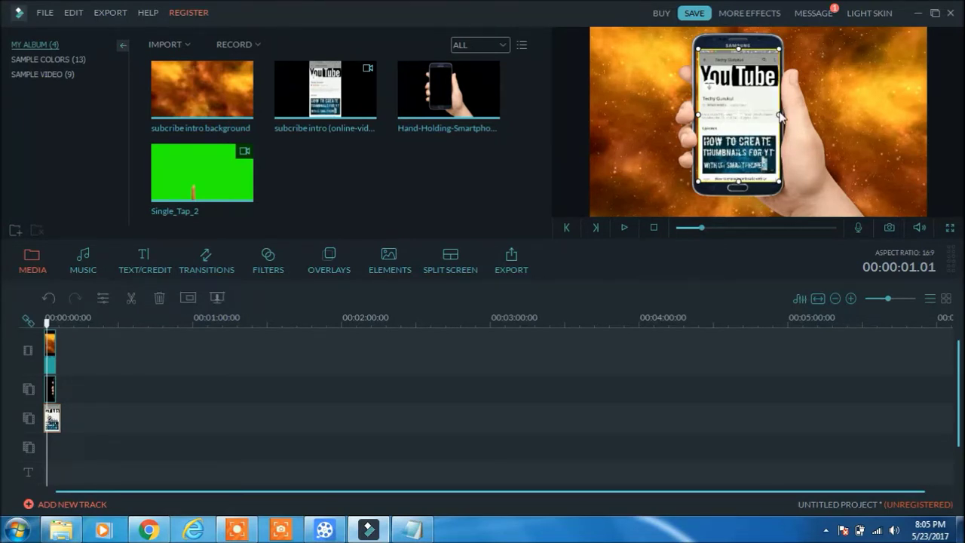
left_click_drag(751, 127, 750, 127)
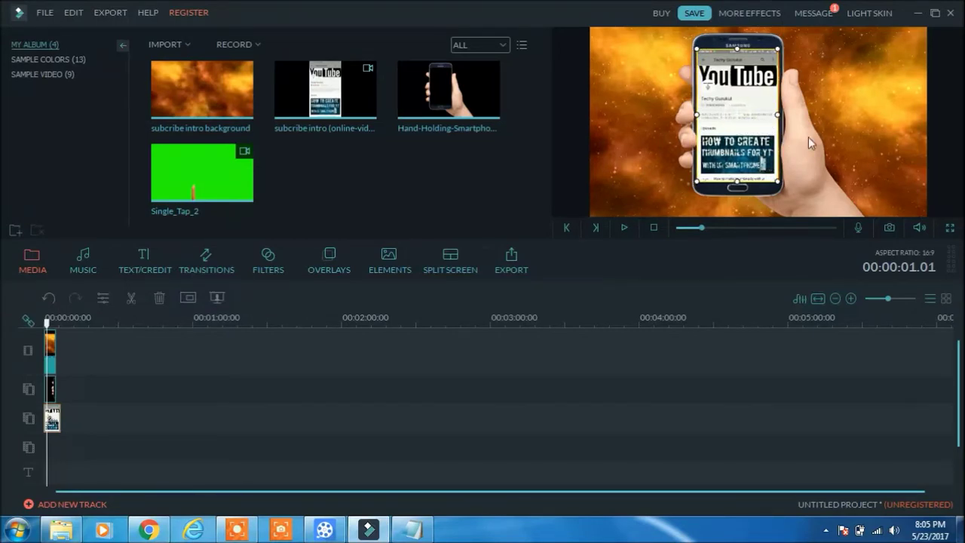
- Fine-tune the side edge of the subcribe intro video overlay to line up with the smartphone screen's edge on the finger side
left_click(853, 134)
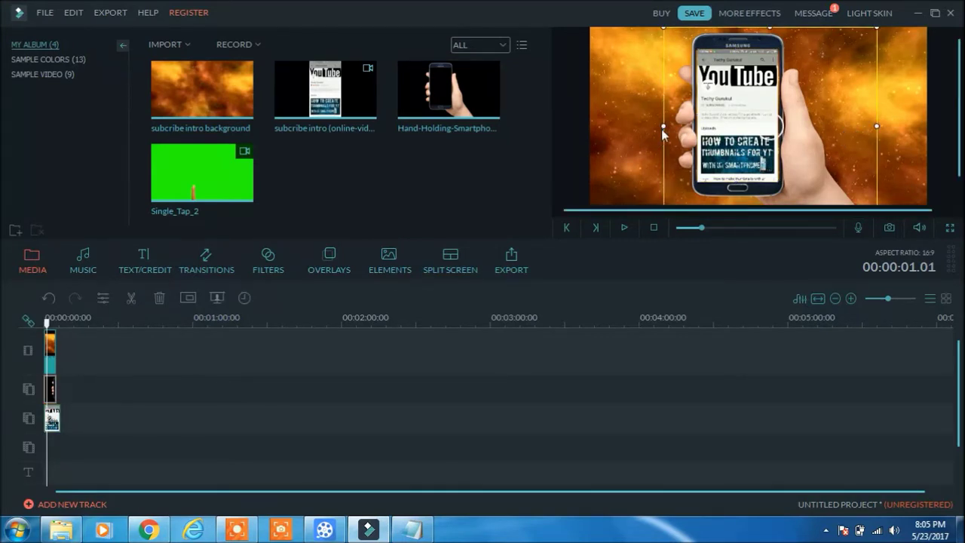
left_click_drag(661, 126, 661, 126)
left_click(46, 422)
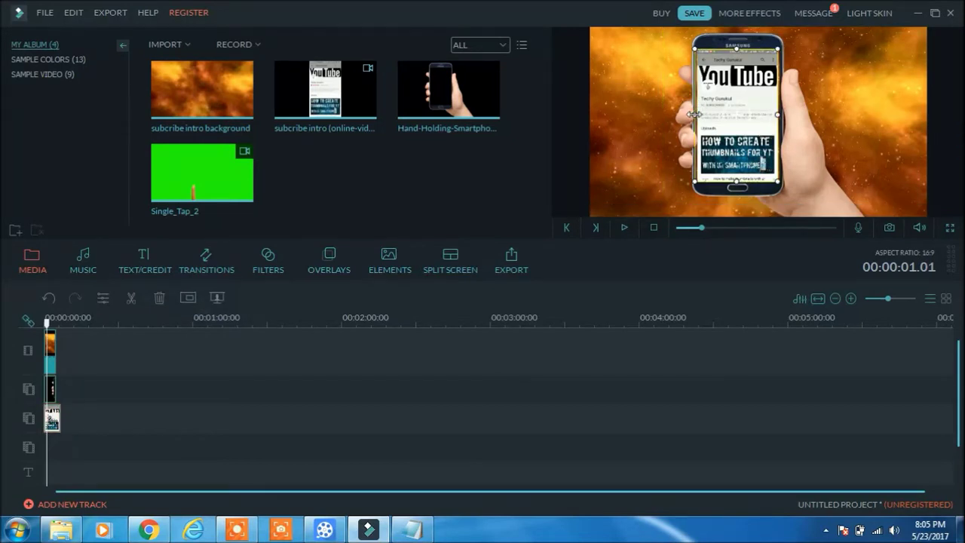
left_click_drag(694, 114, 698, 113)
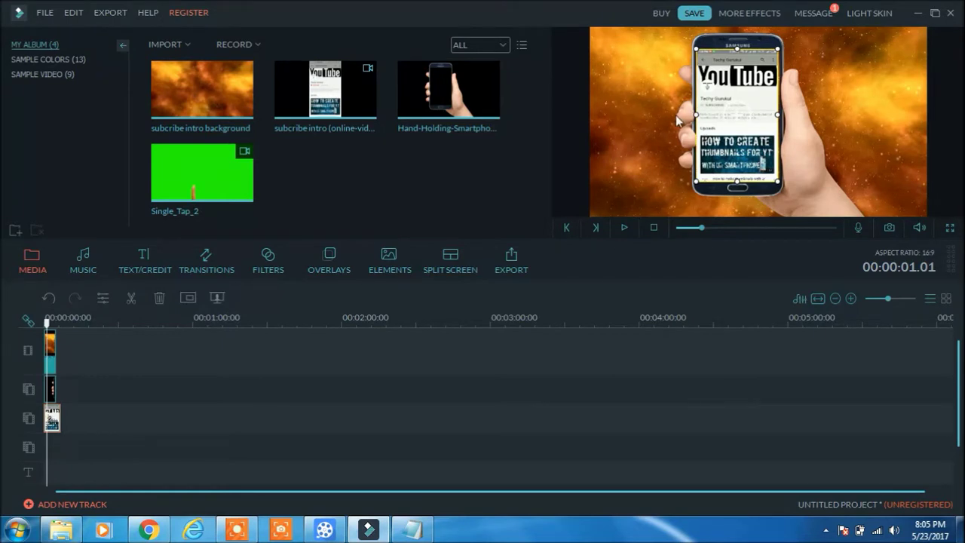
- Add the Single_Tap_2 clip to the third overlay track at the timeline start and make its green background transparent with Chroma Key
left_click(669, 115)
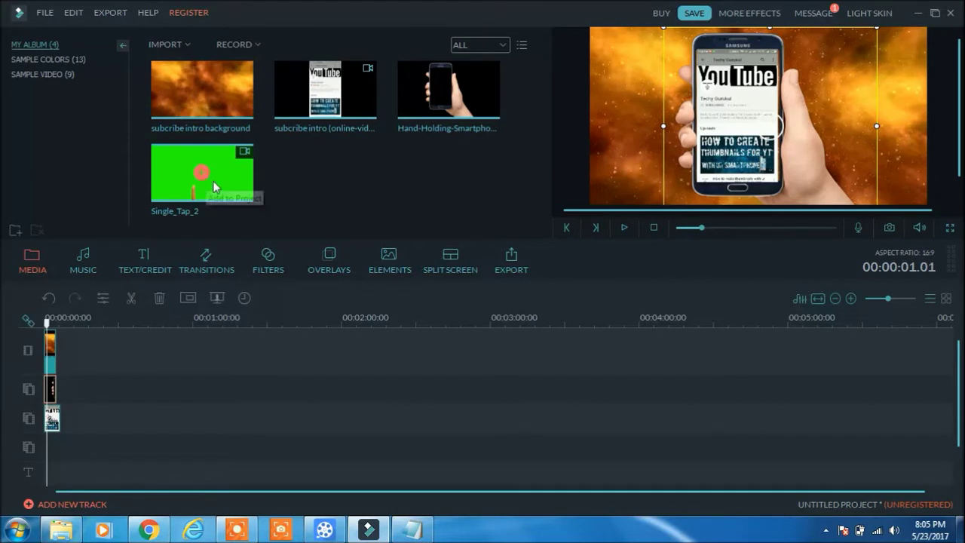
left_click_drag(212, 212, 53, 448)
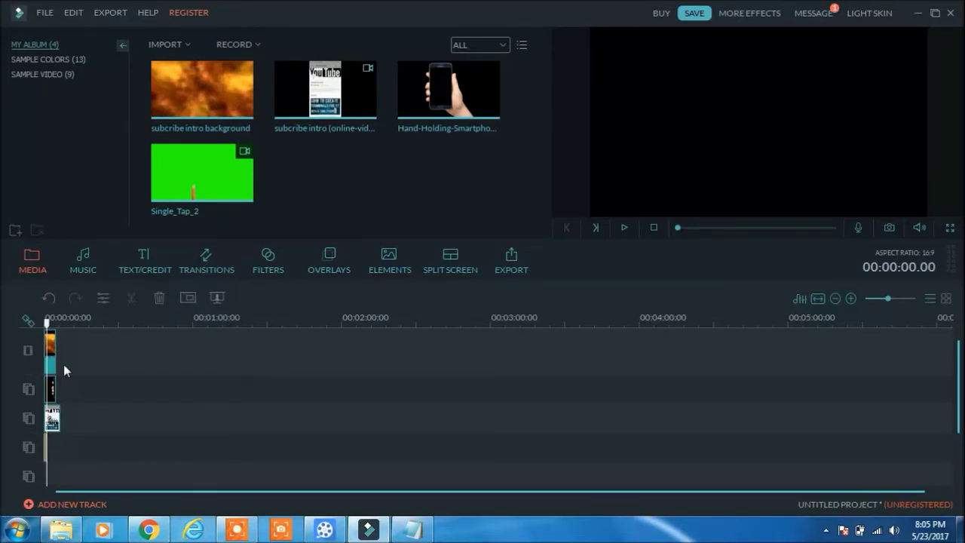
left_click(47, 447)
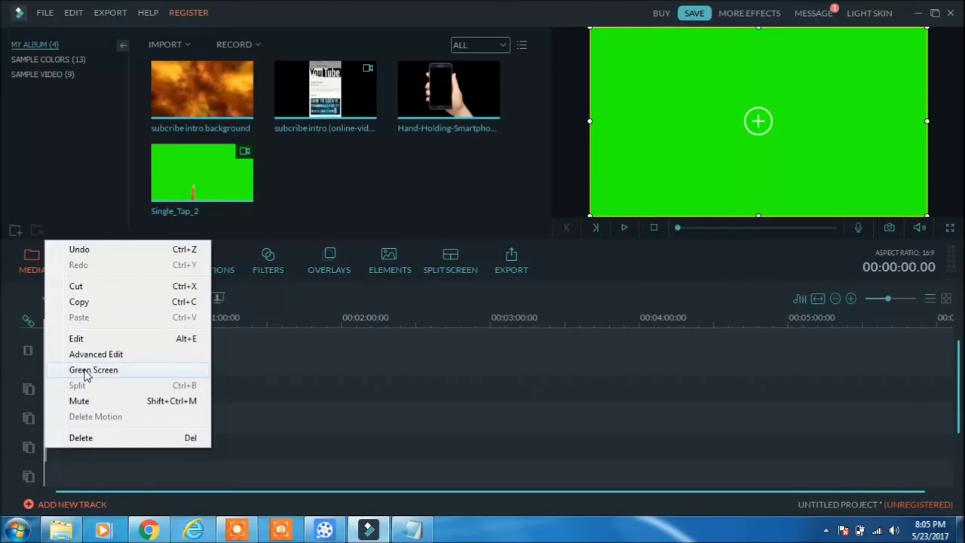
left_click(85, 373)
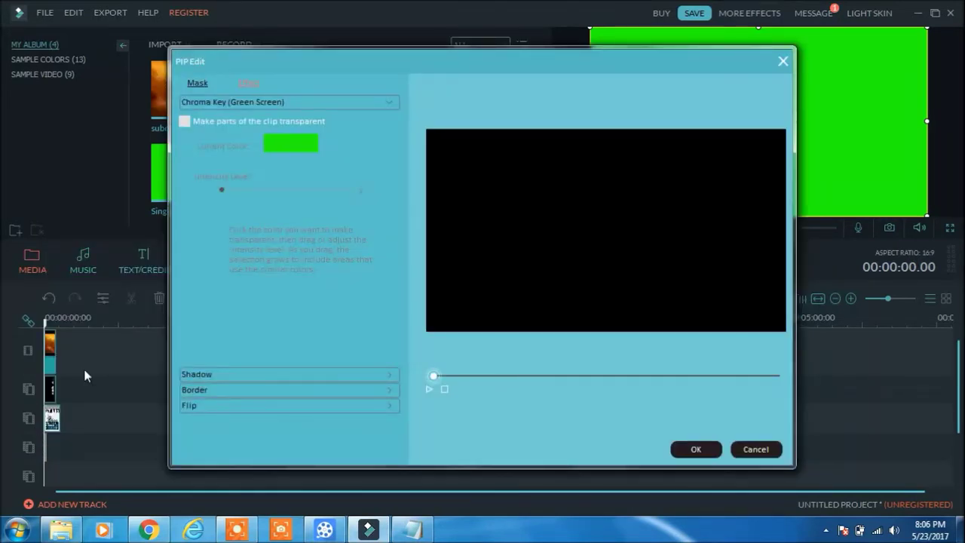
left_click(185, 121)
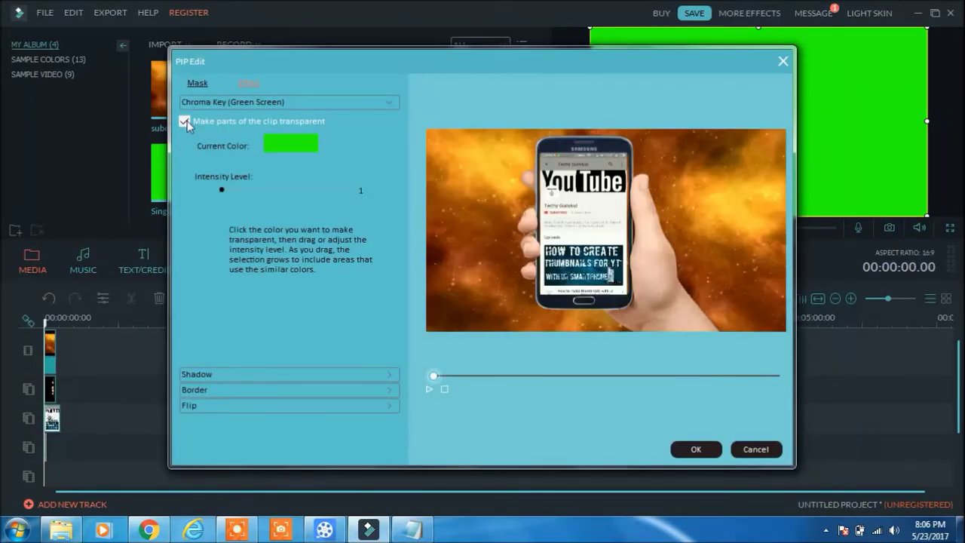
left_click(430, 391)
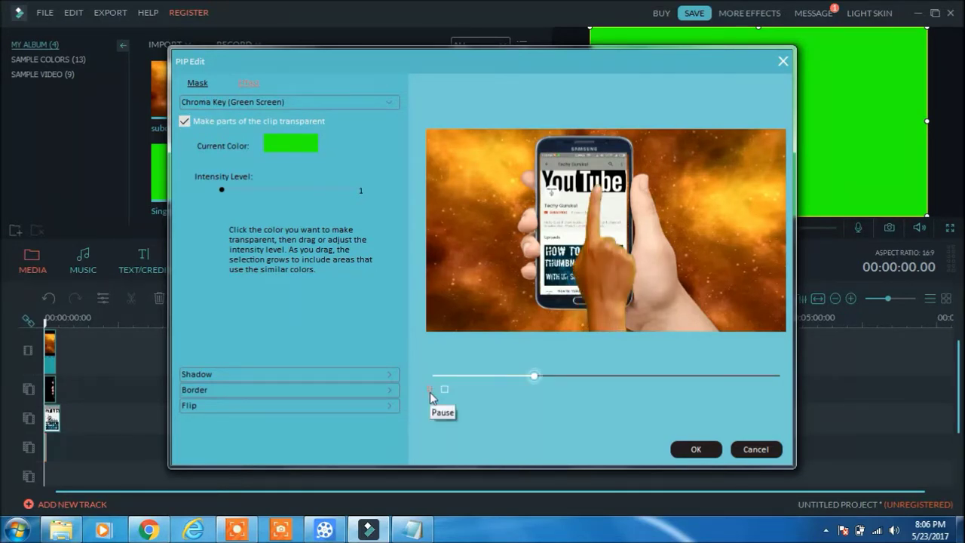
left_click(693, 449)
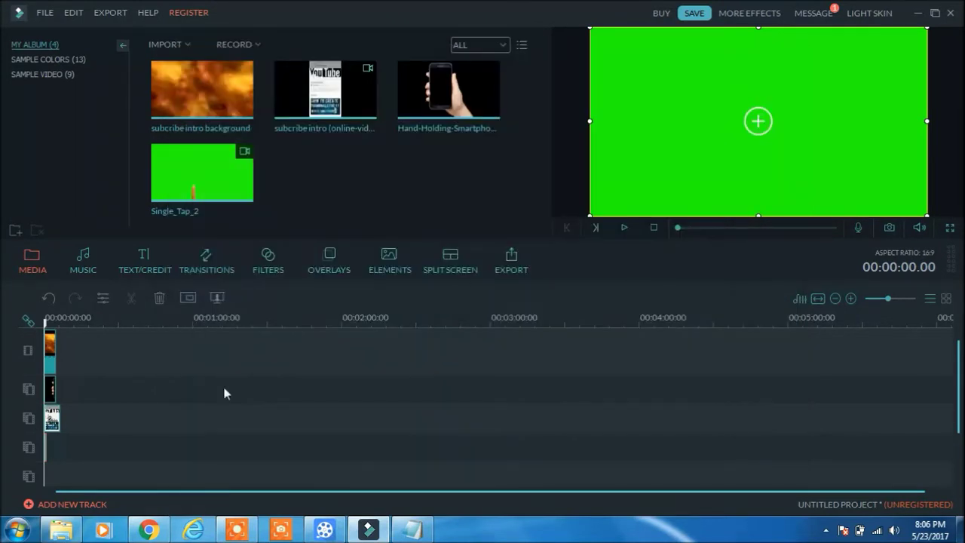
- Mute the subcribe intro video overlay and play the preview from the start
right_click(53, 422)
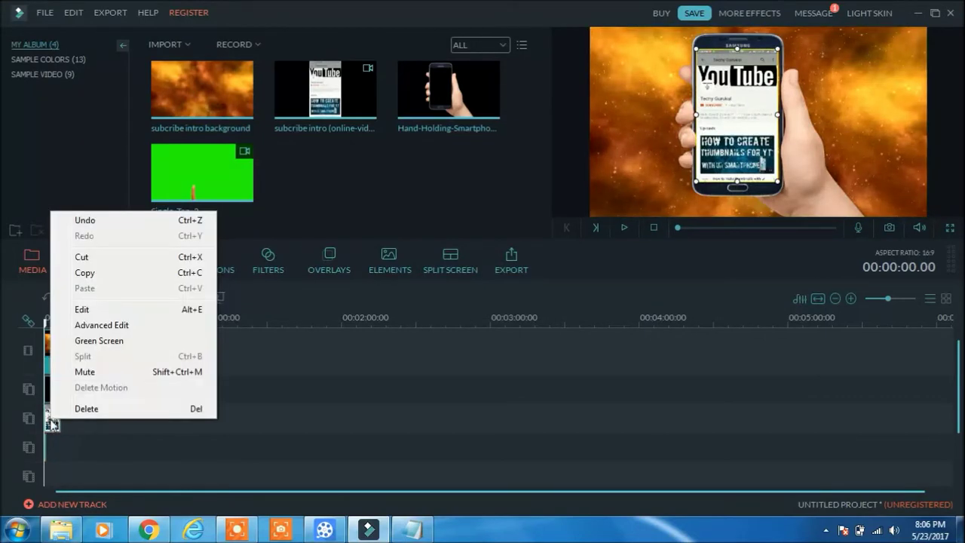
left_click(101, 372)
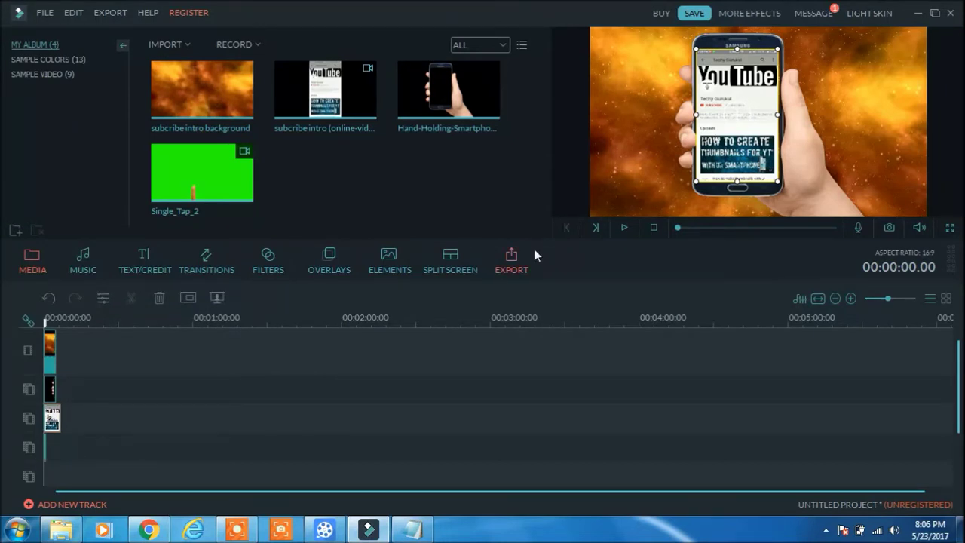
left_click(625, 229)
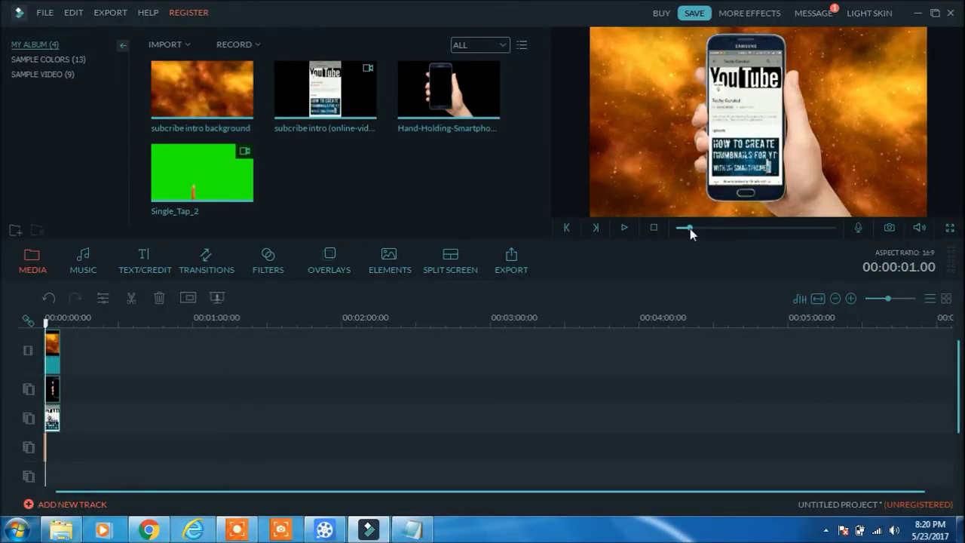
- At preview frame 00:00:00.11, move the finger-tap overlay so its fingertip rests on the Subscribe button of the phone screen
left_click(689, 229)
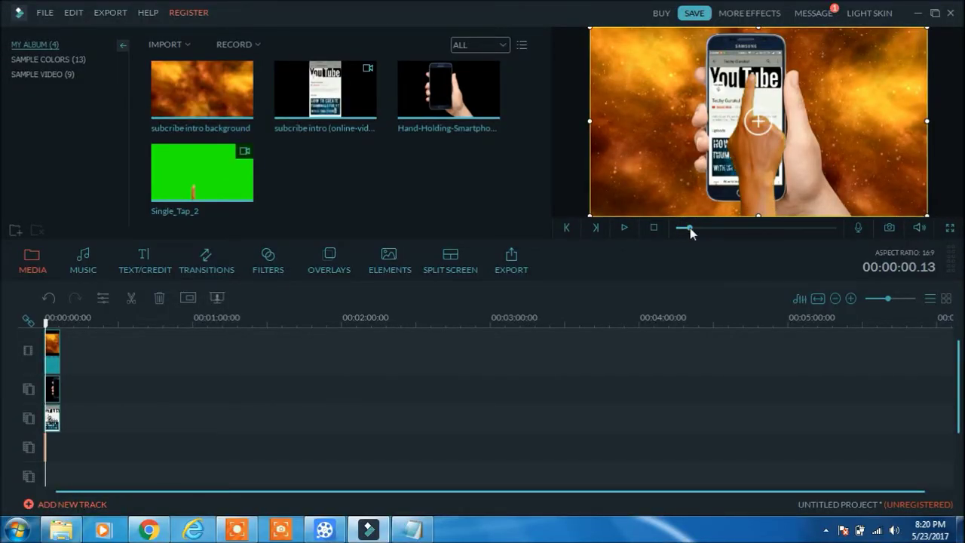
key("Left")
key("Left")
key("Left")
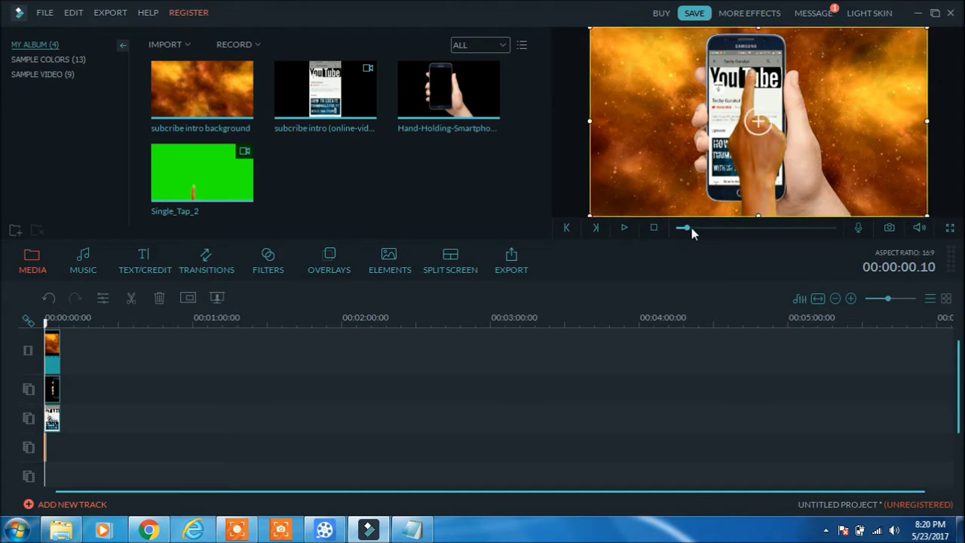
key("Right")
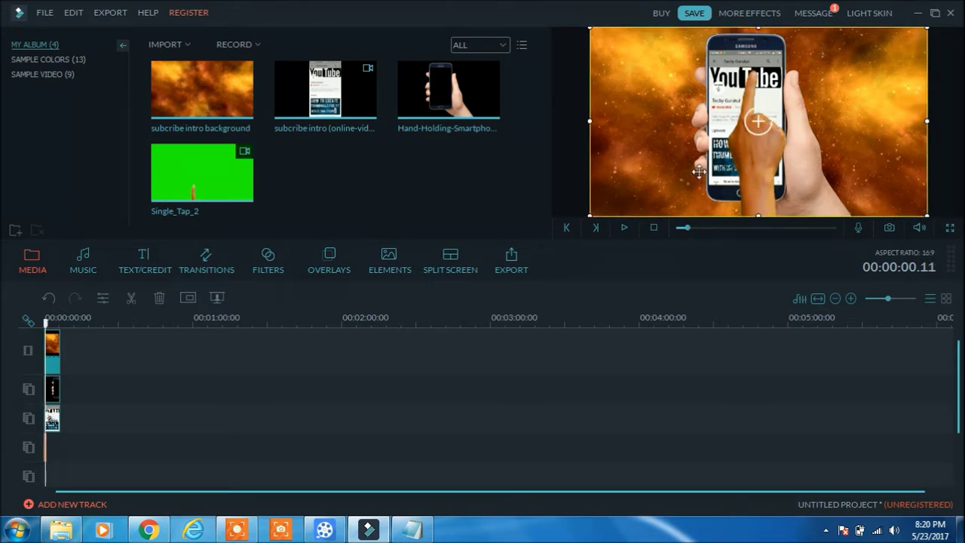
left_click_drag(699, 172, 672, 201)
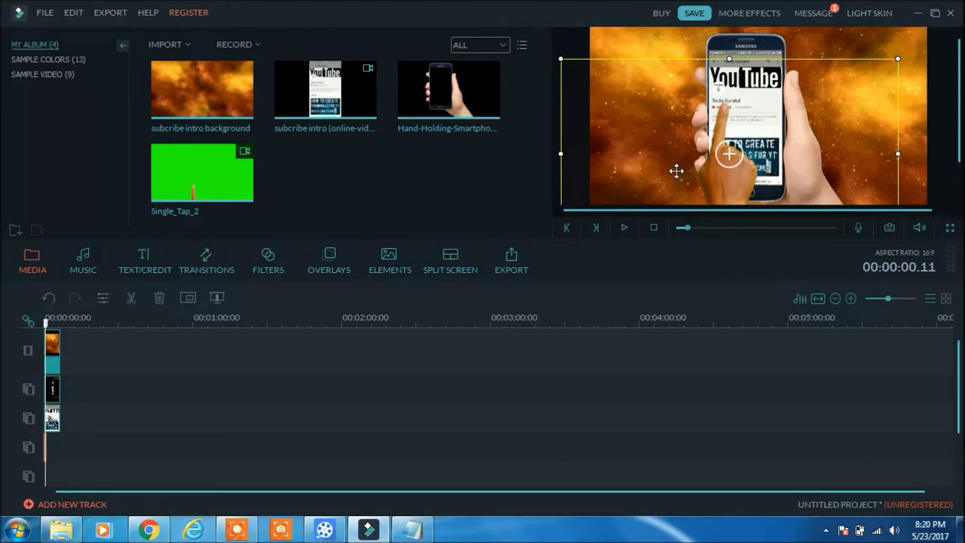
- Play the composite from the timeline start for about two seconds to check the finger tap on the phone
left_click_drag(684, 227, 672, 227)
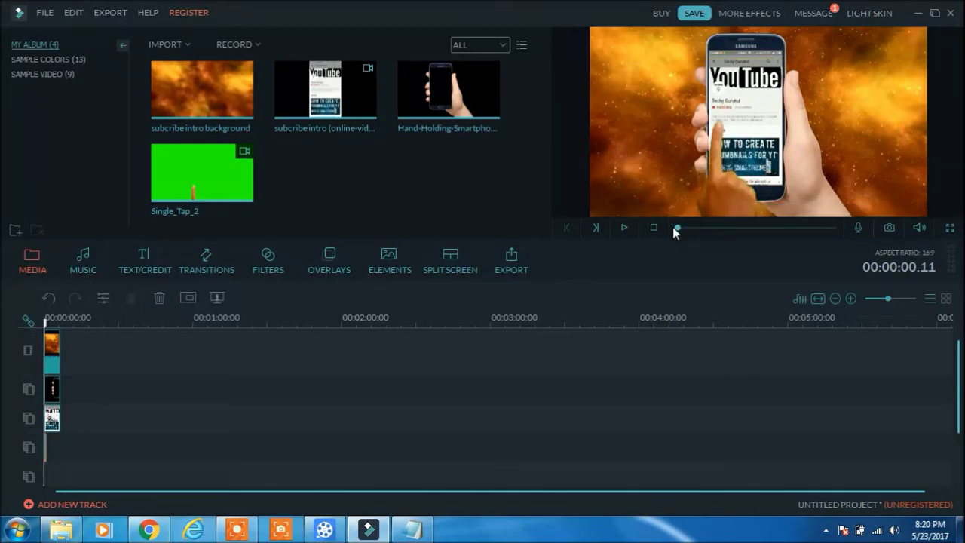
left_click(624, 228)
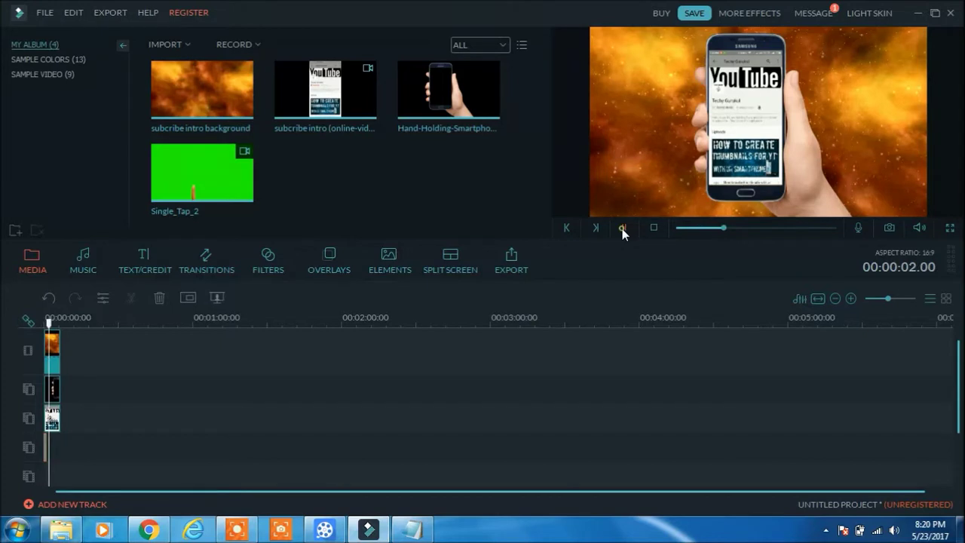
left_click(624, 227)
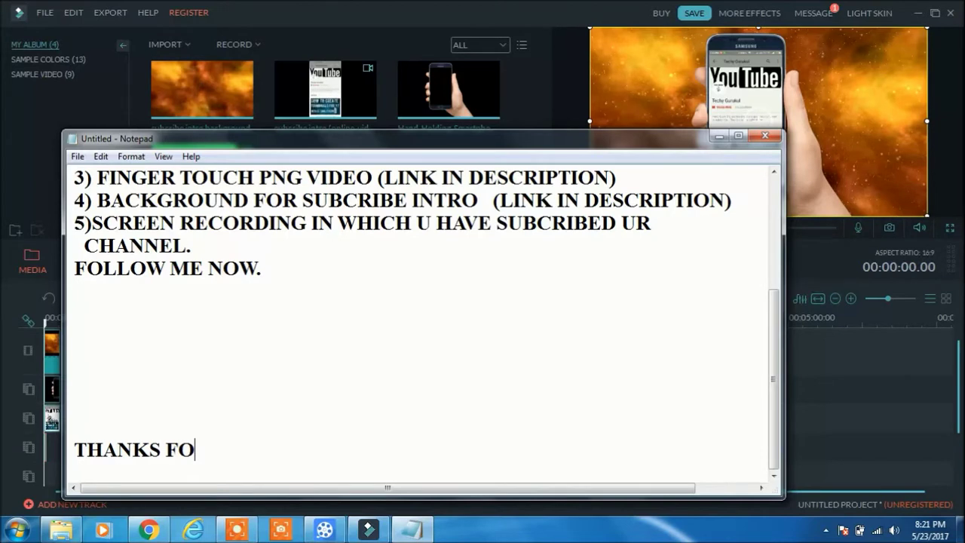
- Switch to the Notepad note and continue its last line so it reads "THANKS FOR WATCHING THIS"
type("R WATCHIN")
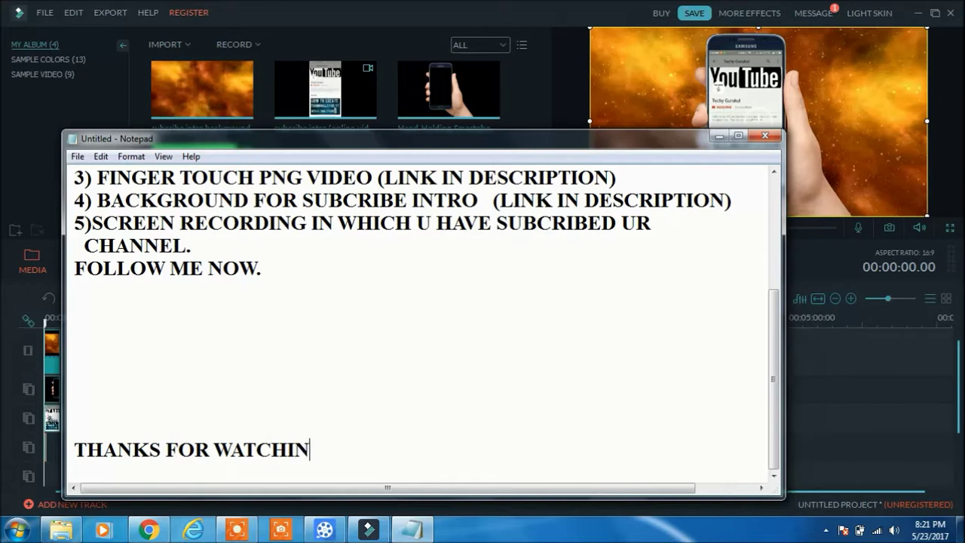
type("G THIS")
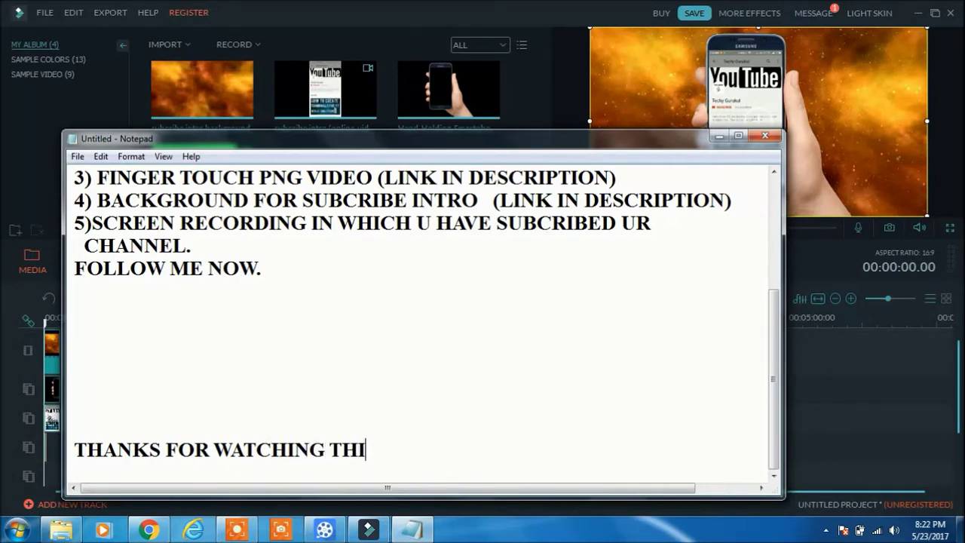